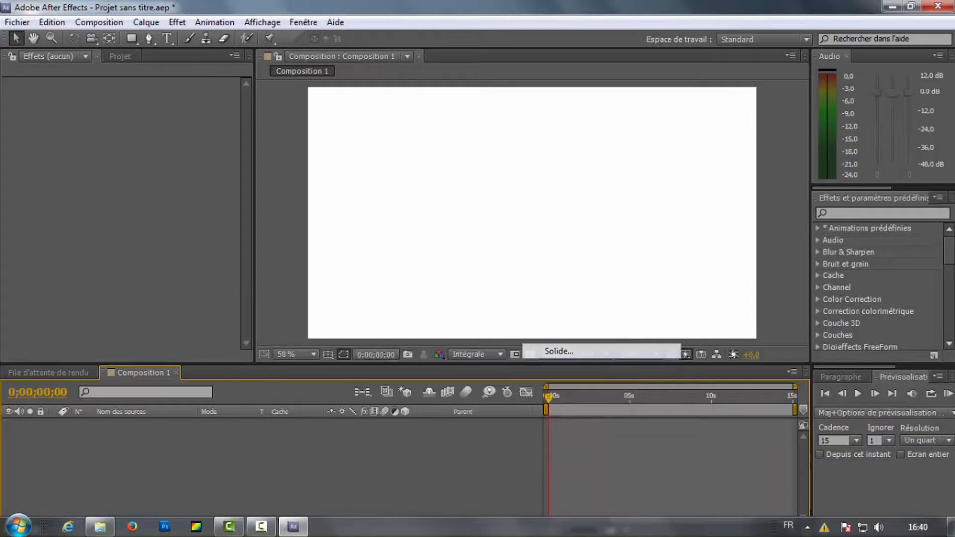
Step: Create an orange 1280 × 720 px solid layer and apply the Nombres effect to it
{"action": "left_click", "coordinate": [693, 386]}
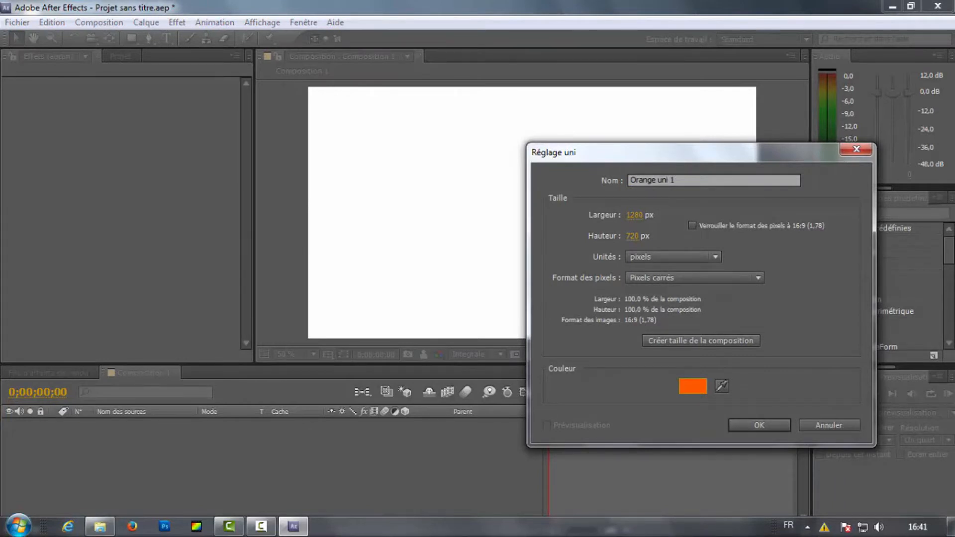
{"action": "key", "text": "Return"}
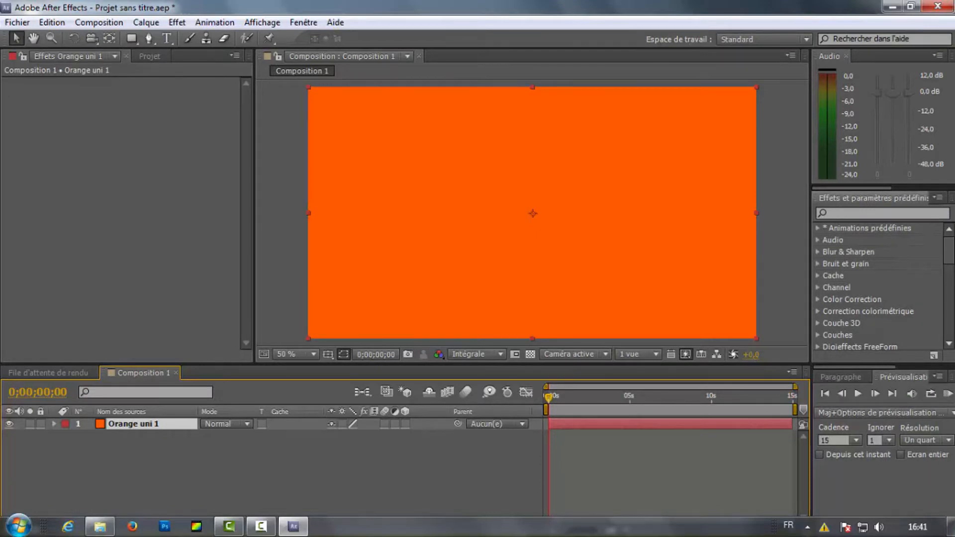
{"action": "left_click", "coordinate": [884, 213]}
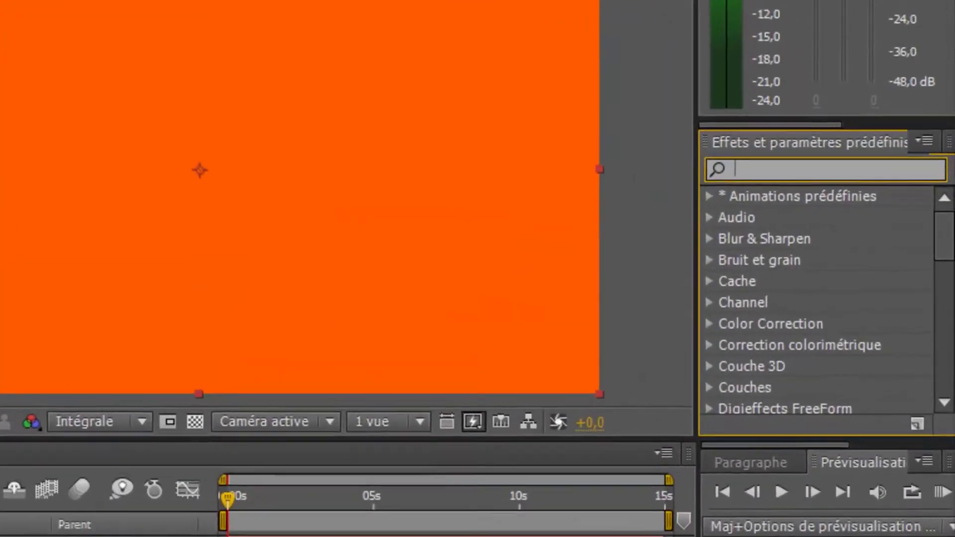
{"action": "type", "text": "nom"}
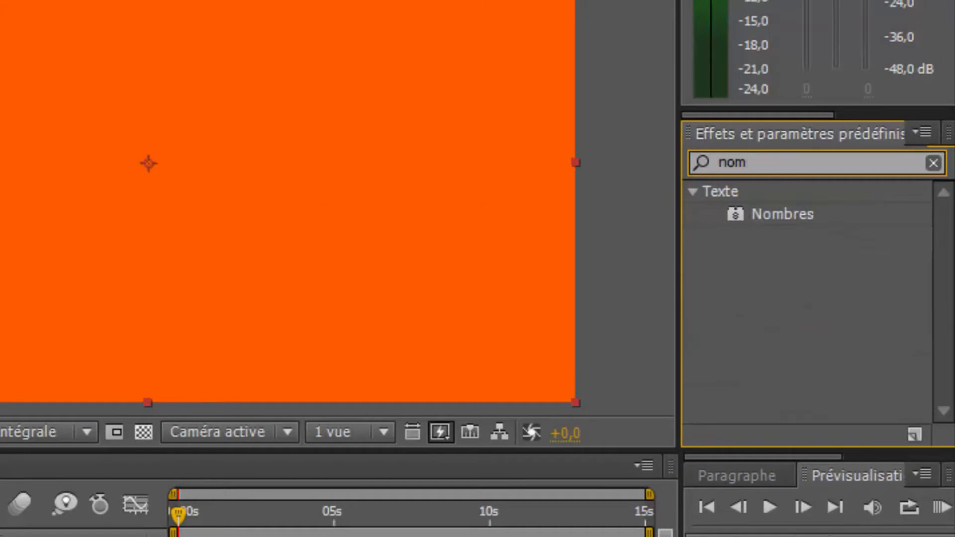
{"action": "type", "text": "bres"}
{"action": "double_click", "coordinate": [783, 214]}
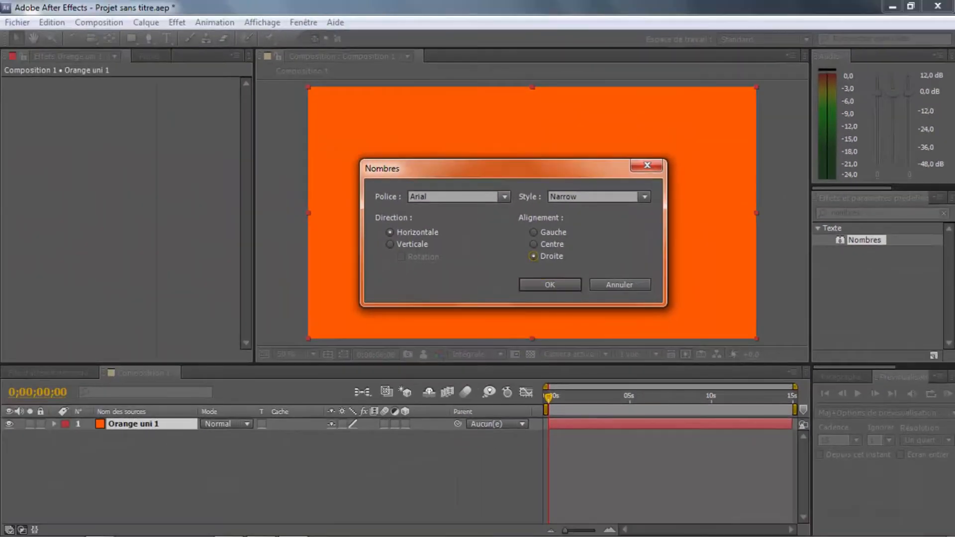
Step: Set up the Nombres effect with the Arial Narrow font, horizontal direction and Centre alignment
{"action": "left_click", "coordinate": [504, 196]}
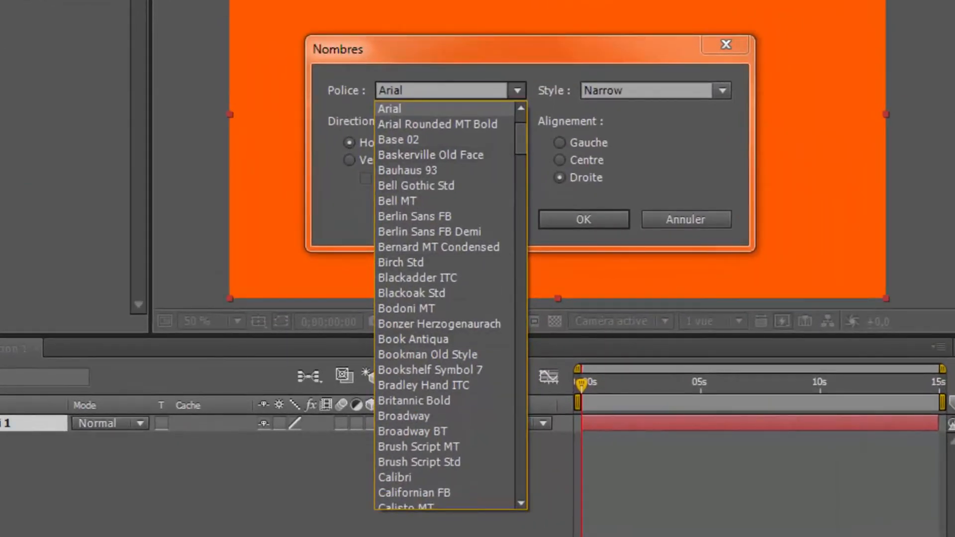
{"action": "key", "text": "Escape"}
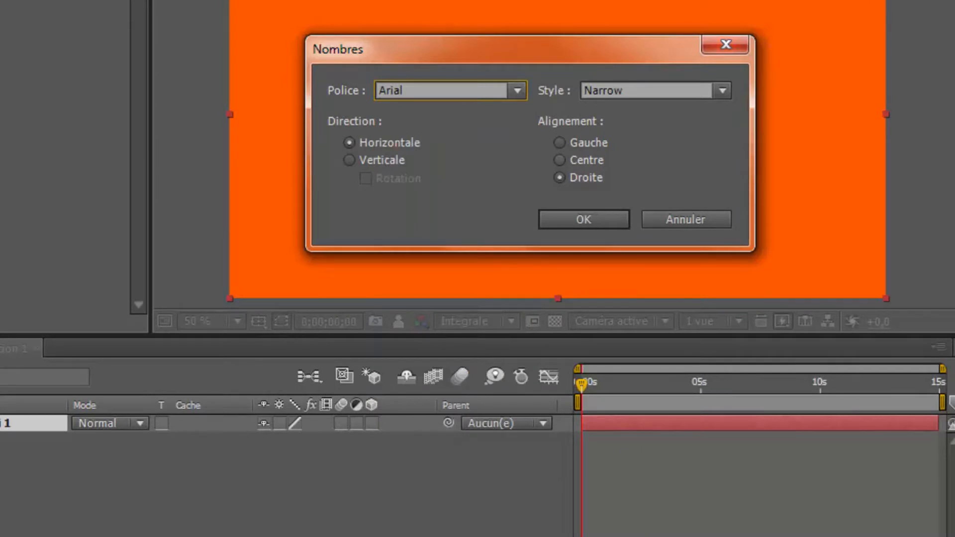
{"action": "left_click", "coordinate": [559, 160]}
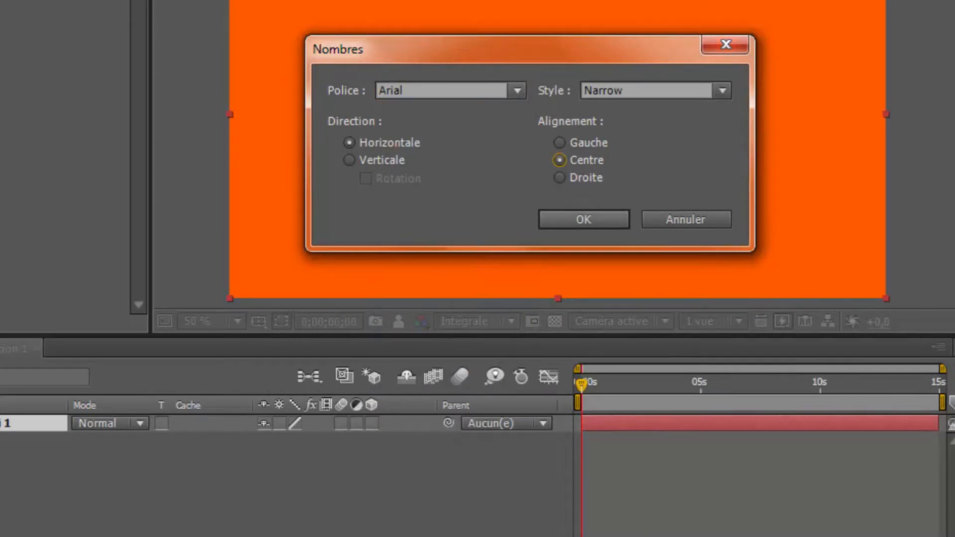
{"action": "key", "text": "Return"}
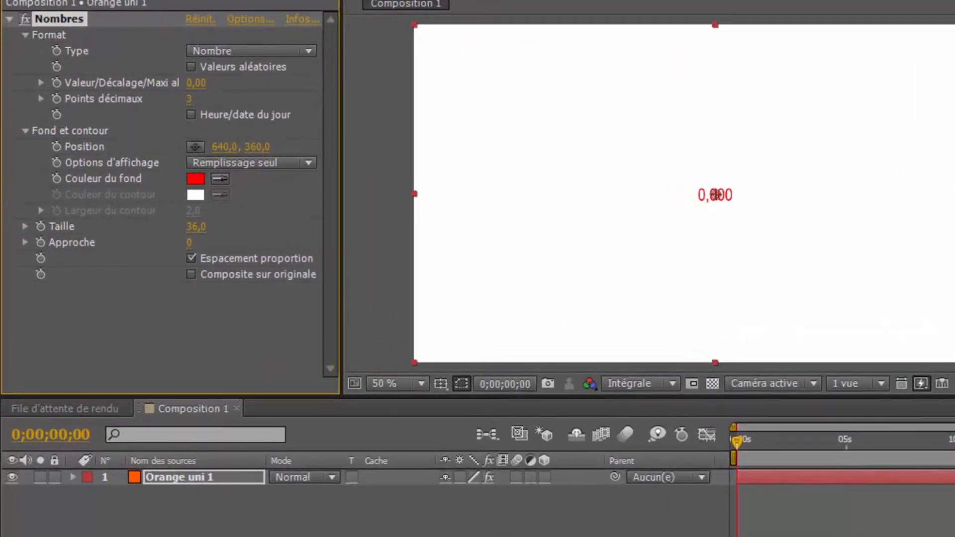
Step: Set the number format type to Temps and enlarge the digits to a size of 172
{"action": "left_click", "coordinate": [251, 51]}
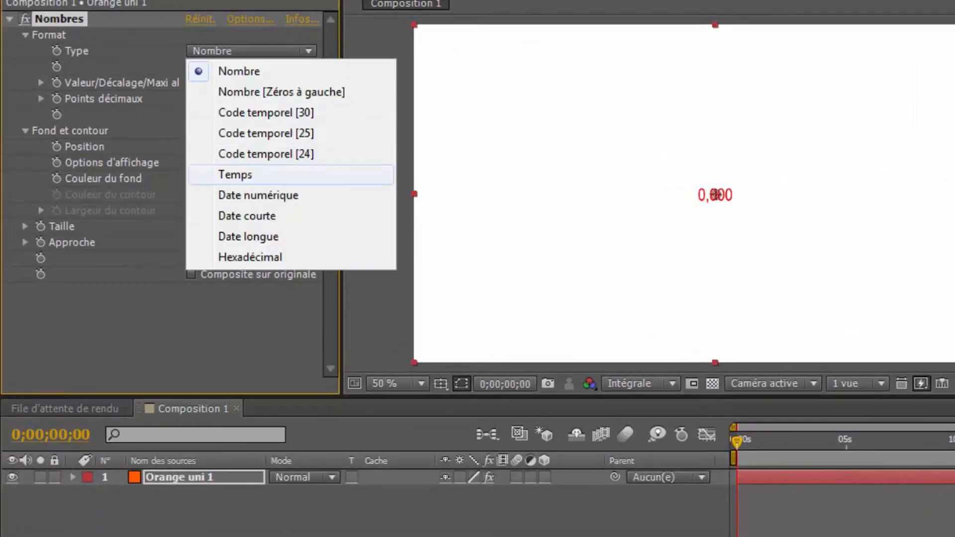
{"action": "left_click", "coordinate": [239, 173]}
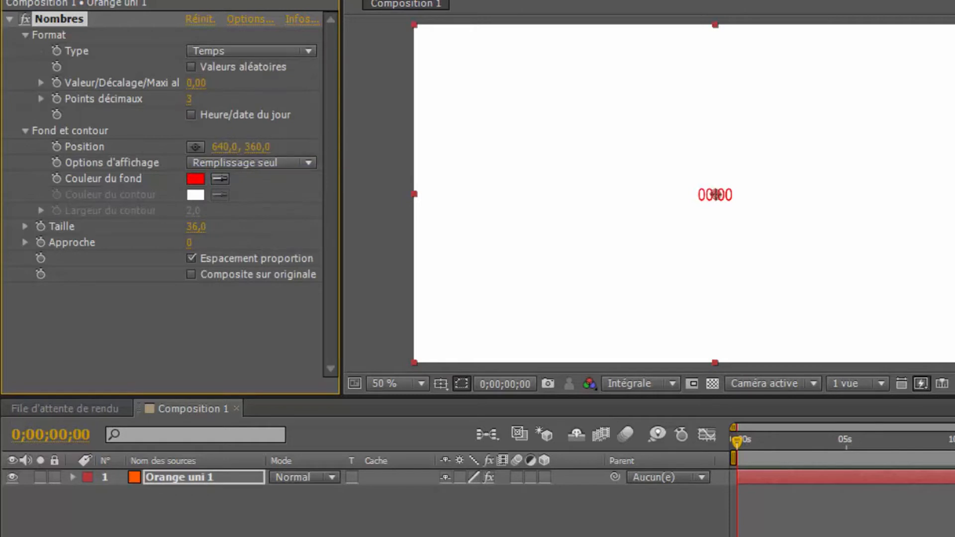
{"action": "left_click_drag", "start_coordinate": [196, 227], "coordinate": [271, 227]}
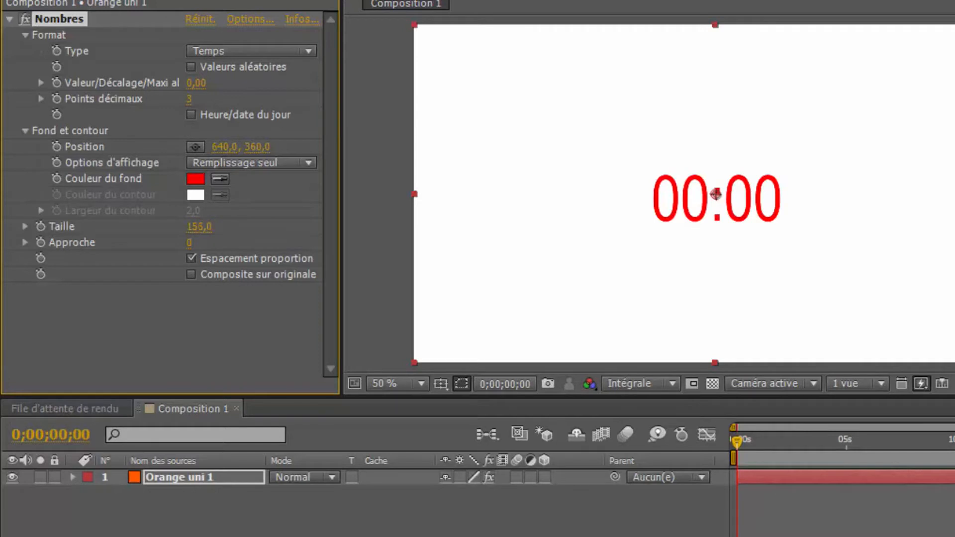
{"action": "left_click_drag", "start_coordinate": [290, 227], "coordinate": [305, 227]}
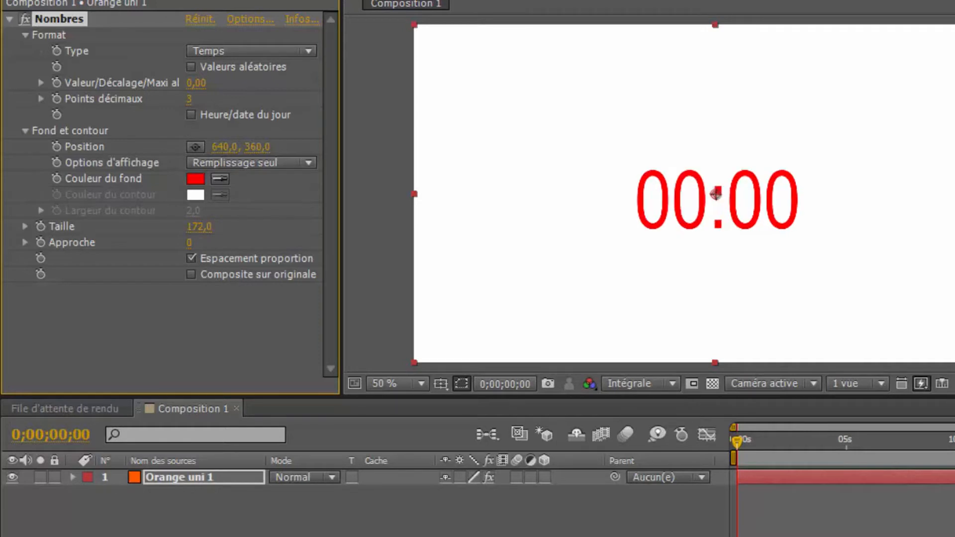
Step: Try the types Nombre, Nombre [Zéros à gauche], Code temporel [30], Date numérique and Date courte, and return to Temps
{"action": "left_click", "coordinate": [251, 51]}
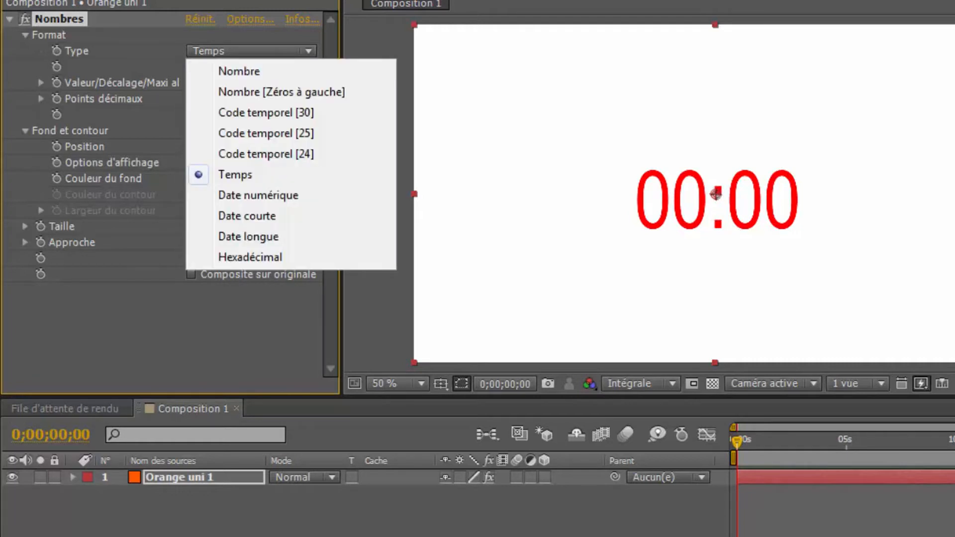
{"action": "left_click", "coordinate": [239, 71]}
{"action": "left_click", "coordinate": [251, 51]}
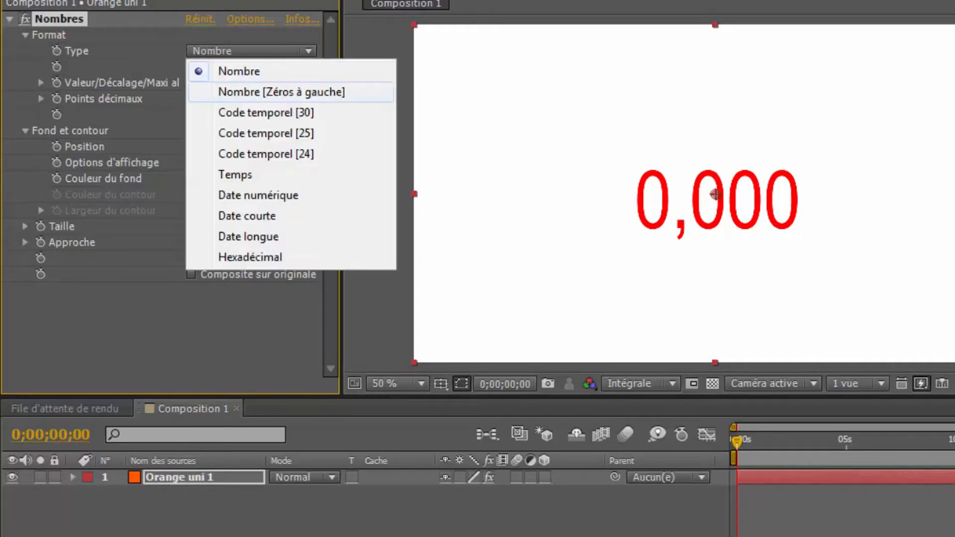
{"action": "left_click", "coordinate": [281, 92]}
{"action": "left_click", "coordinate": [251, 51]}
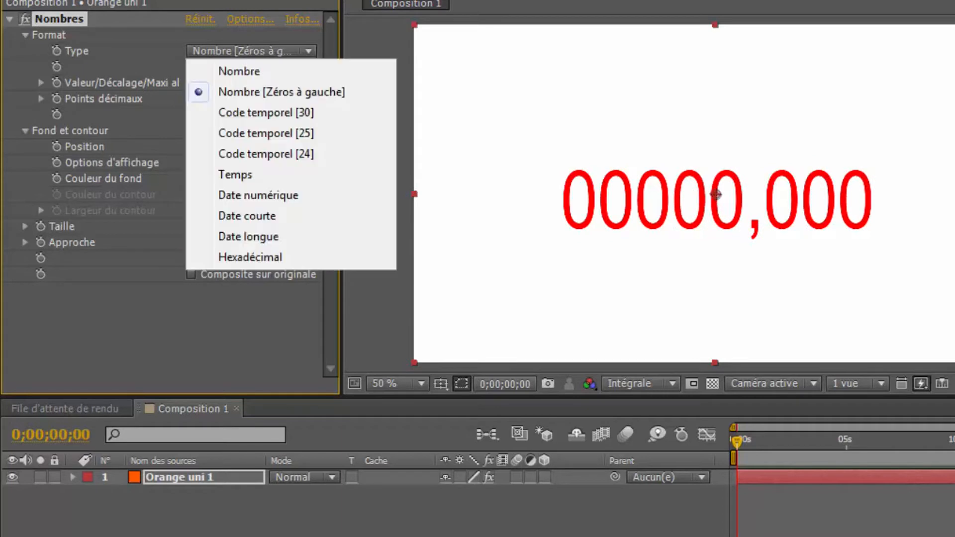
{"action": "left_click", "coordinate": [266, 112]}
{"action": "left_click", "coordinate": [251, 51]}
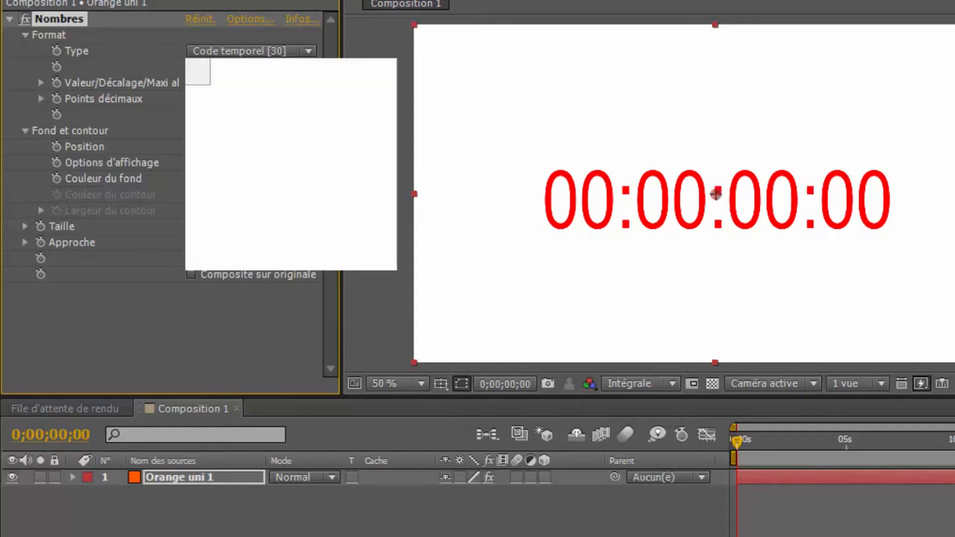
{"action": "left_click", "coordinate": [259, 195]}
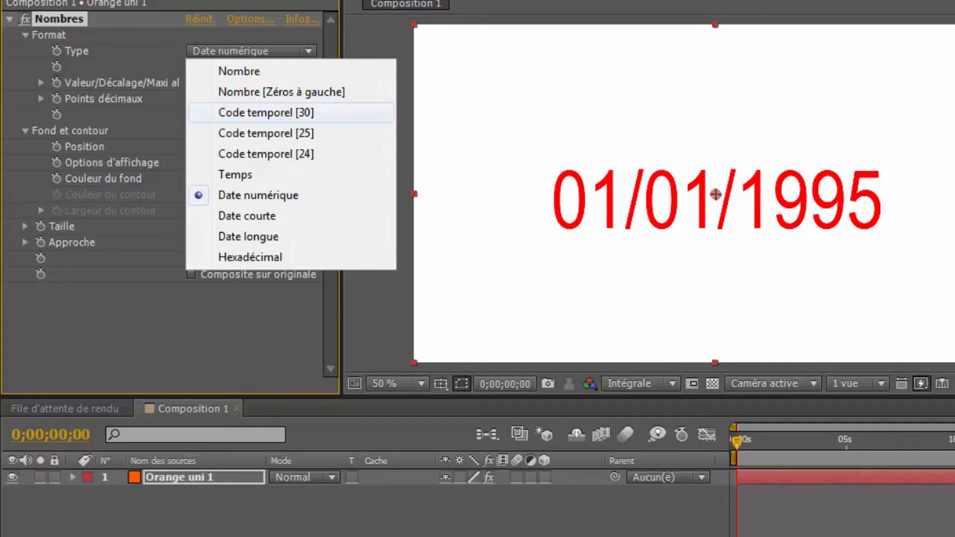
{"action": "left_click", "coordinate": [247, 216]}
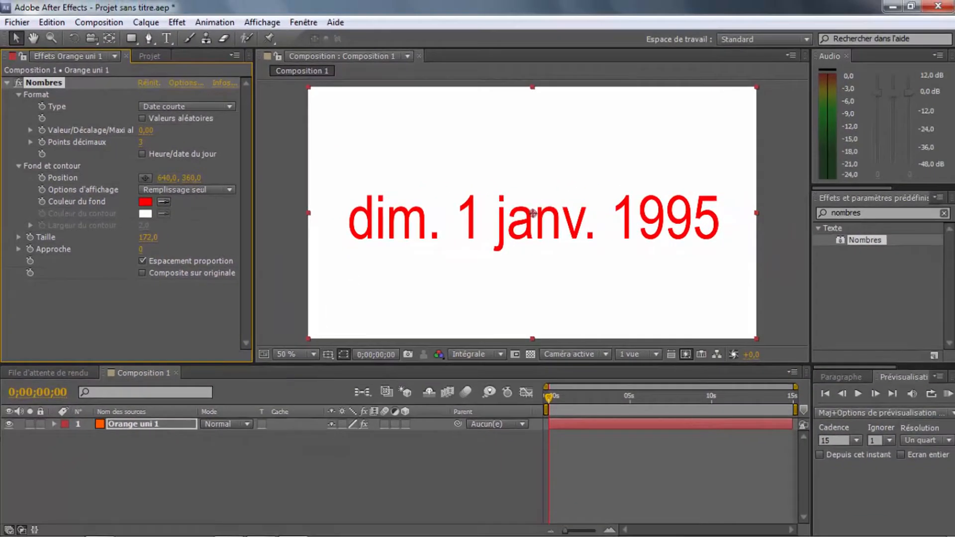
{"action": "left_click", "coordinate": [186, 107]}
{"action": "left_click", "coordinate": [167, 204]}
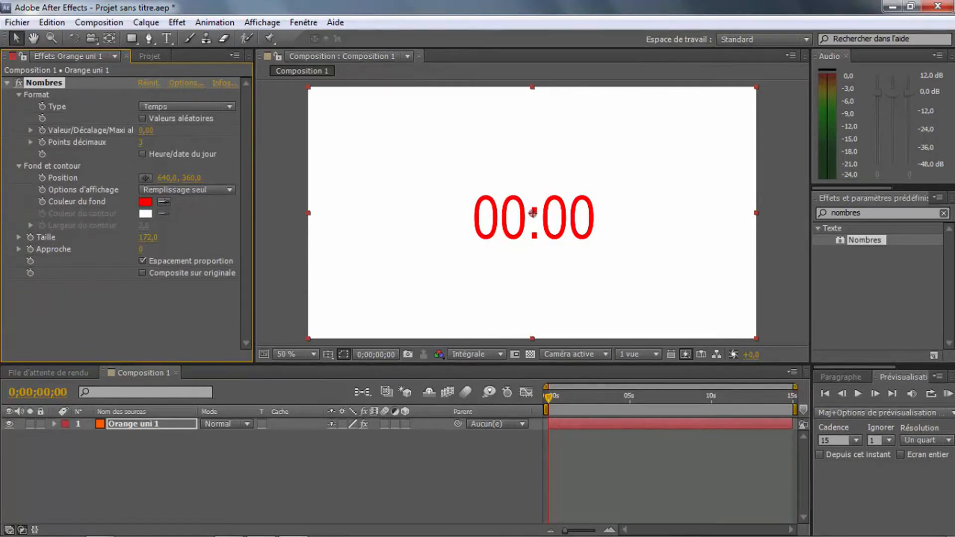
Step: Change the fill colour of the counter digits to black
{"action": "left_click", "coordinate": [145, 202]}
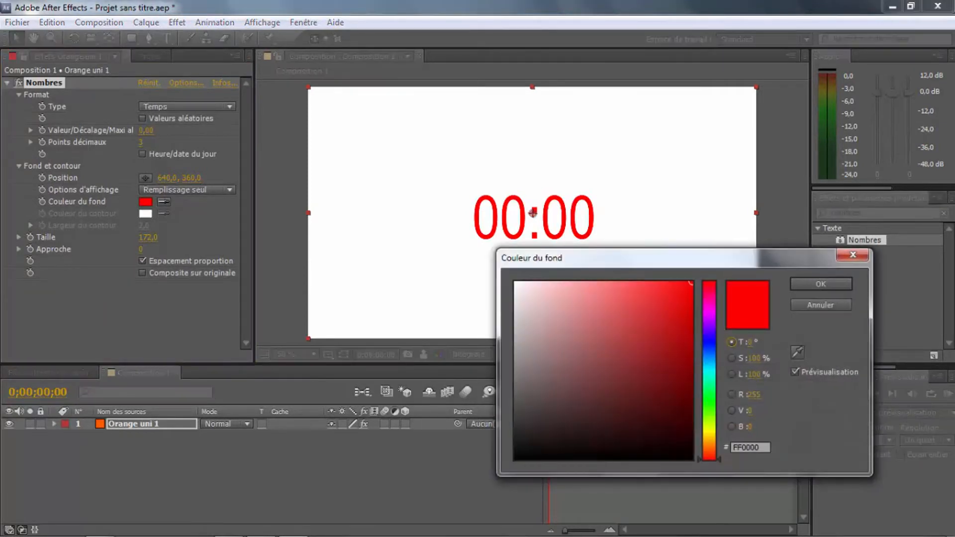
{"action": "left_click", "coordinate": [515, 451]}
{"action": "left_click", "coordinate": [820, 284]}
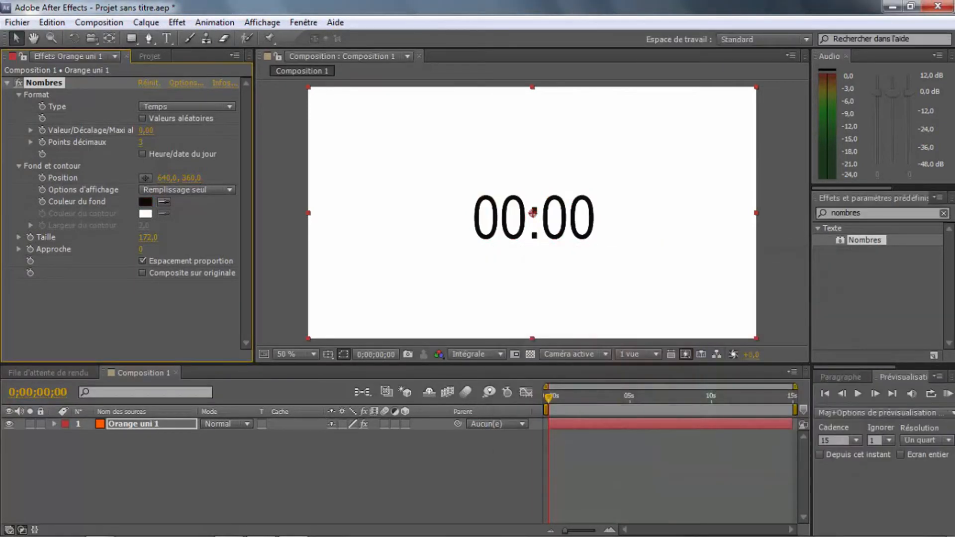
Step: Rename the solid layer as Compteur
{"action": "left_click", "coordinate": [133, 424]}
{"action": "right_click", "coordinate": [128, 424]}
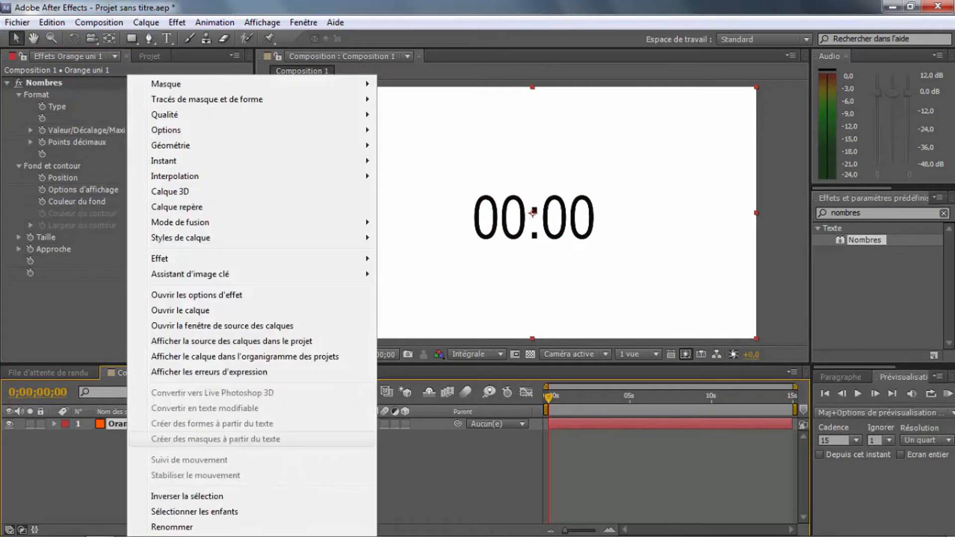
{"action": "left_click", "coordinate": [172, 527]}
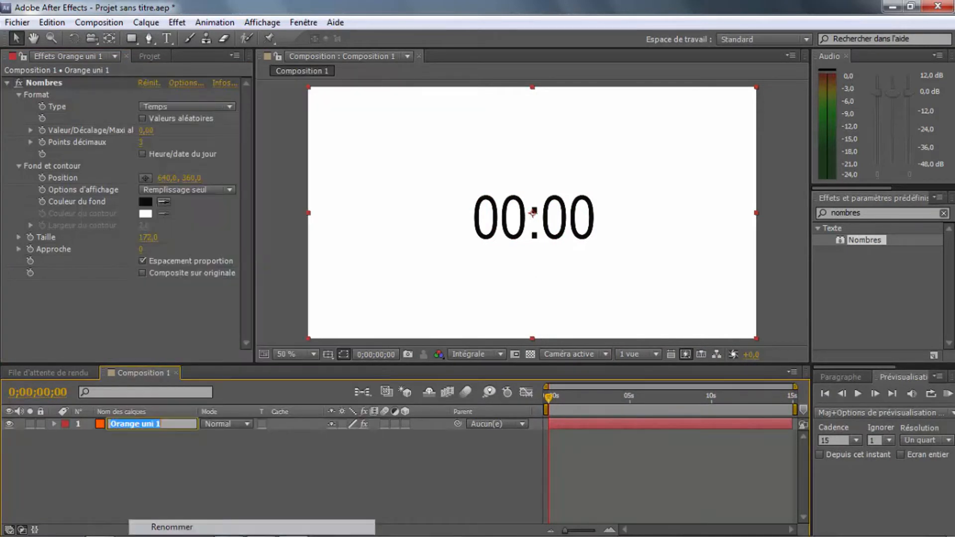
{"action": "type", "text": "Compteur"}
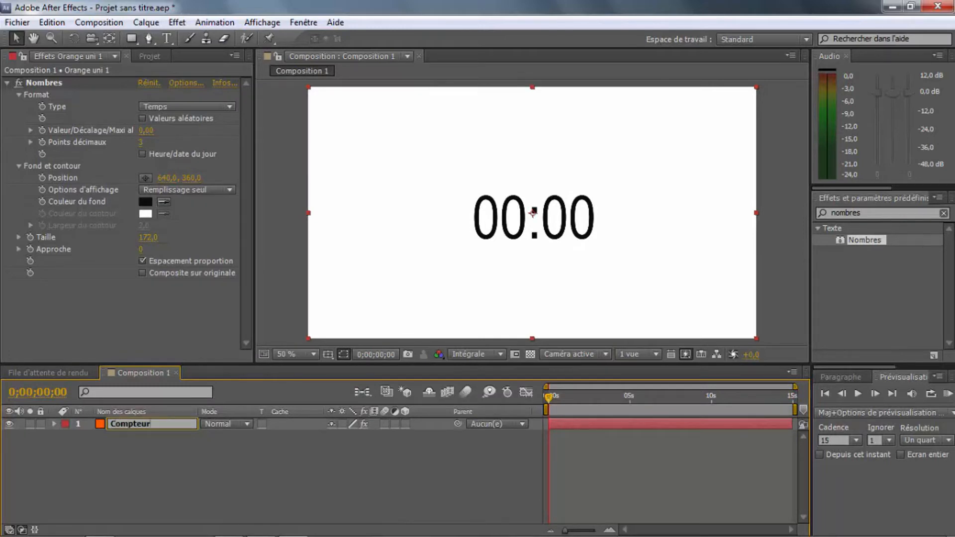
{"action": "key", "text": "Return"}
Step: Reveal the Format properties of the Compteur layer's Nombres effect in the timeline and set Points décimaux to 0
{"action": "left_click", "coordinate": [55, 424]}
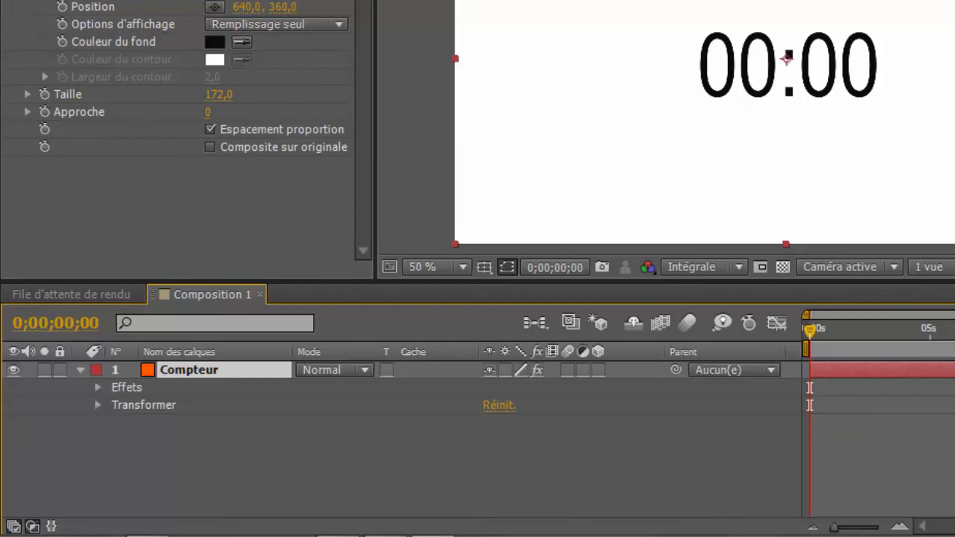
{"action": "left_click", "coordinate": [98, 387]}
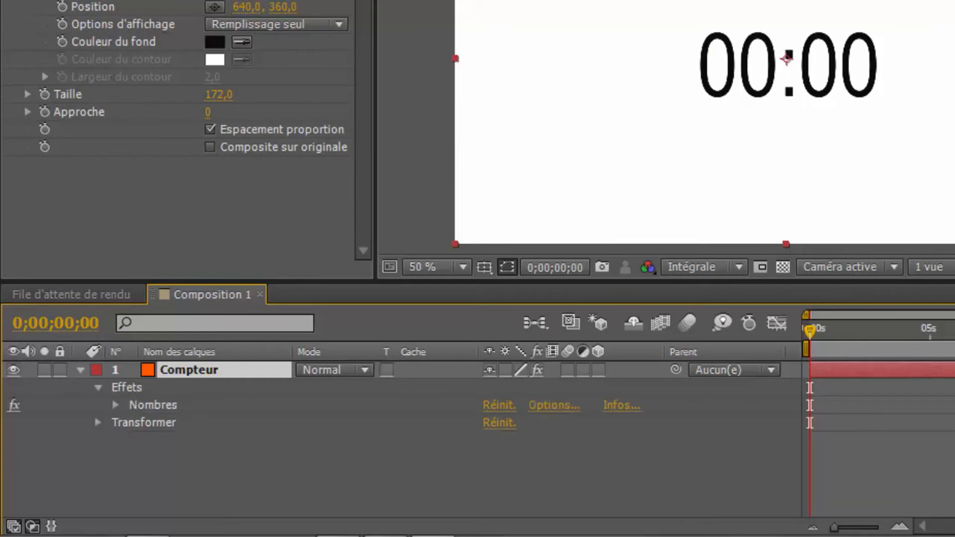
{"action": "left_click", "coordinate": [116, 405]}
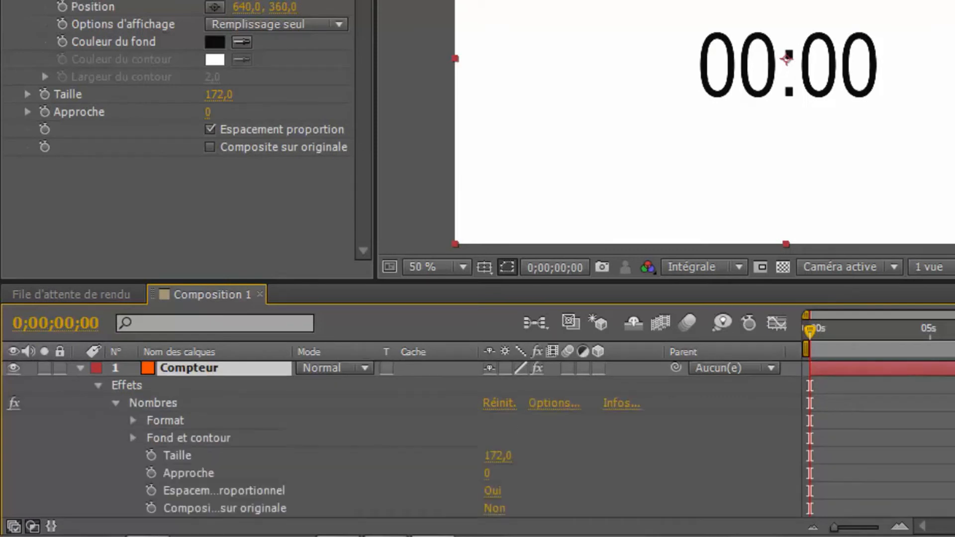
{"action": "left_click", "coordinate": [133, 421]}
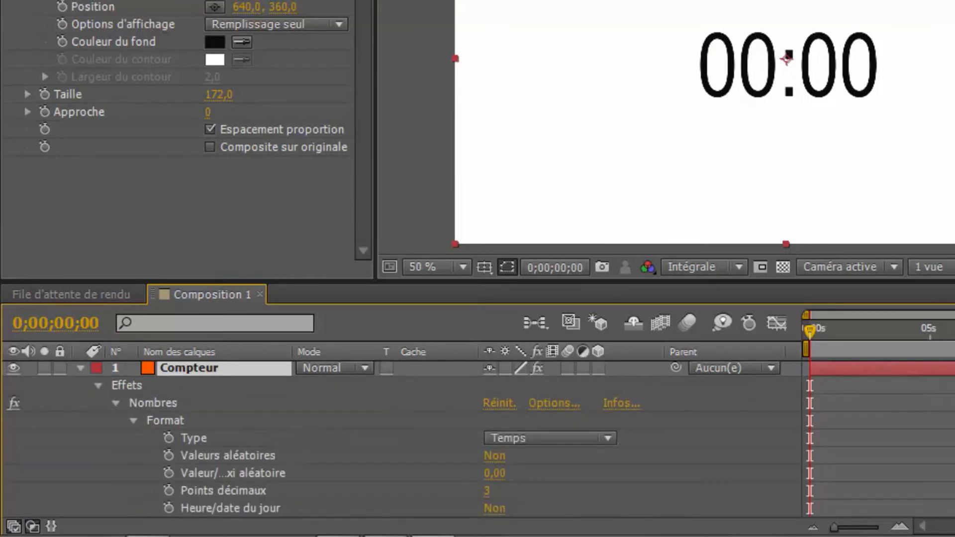
{"action": "left_click_drag", "start_coordinate": [318, 282], "coordinate": [318, 280]}
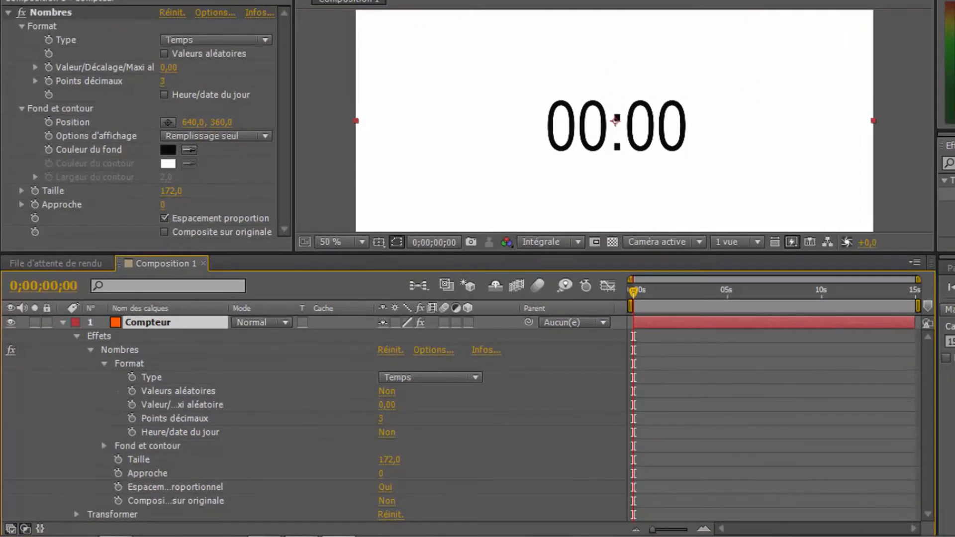
{"action": "mouse_move", "coordinate": [634, 292]}
{"action": "left_mouse_down"}
{"action": "mouse_move", "coordinate": [670, 292]}
{"action": "mouse_move", "coordinate": [633, 292]}
{"action": "left_mouse_up"}
{"action": "left_click", "coordinate": [381, 419]}
{"action": "type", "text": "0"}
{"action": "left_click", "coordinate": [497, 423]}
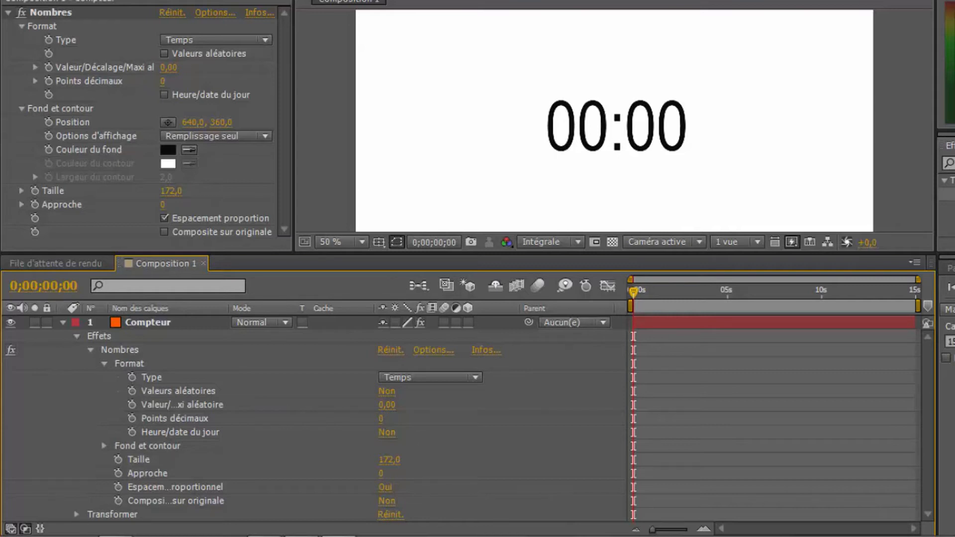
Step: Keyframe the Nombres effect's Valeur/Décalage/Maxi aléatoire property from 0 at 0;00;00;00 to 10 at 0;00;10;00
{"action": "left_click", "coordinate": [131, 404]}
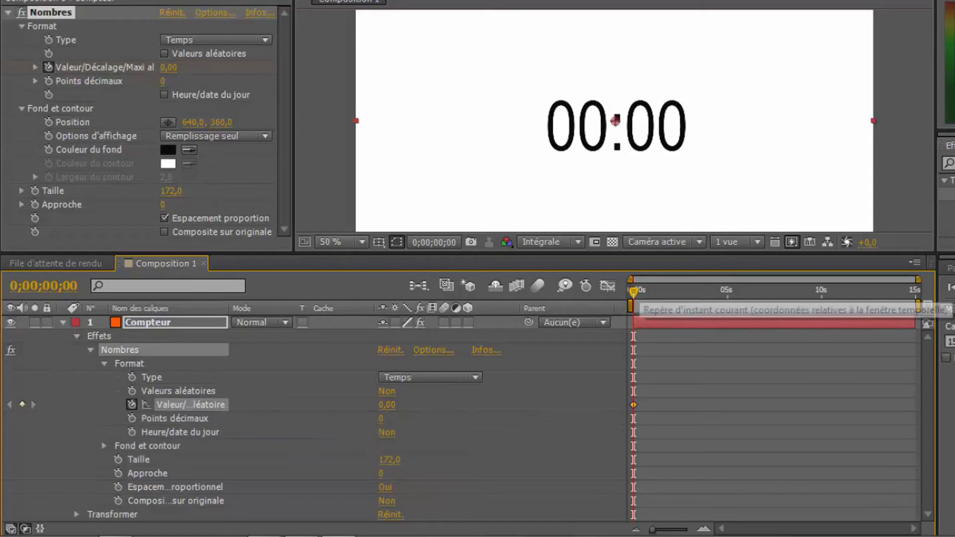
{"action": "left_click_drag", "start_coordinate": [634, 291], "coordinate": [820, 291]}
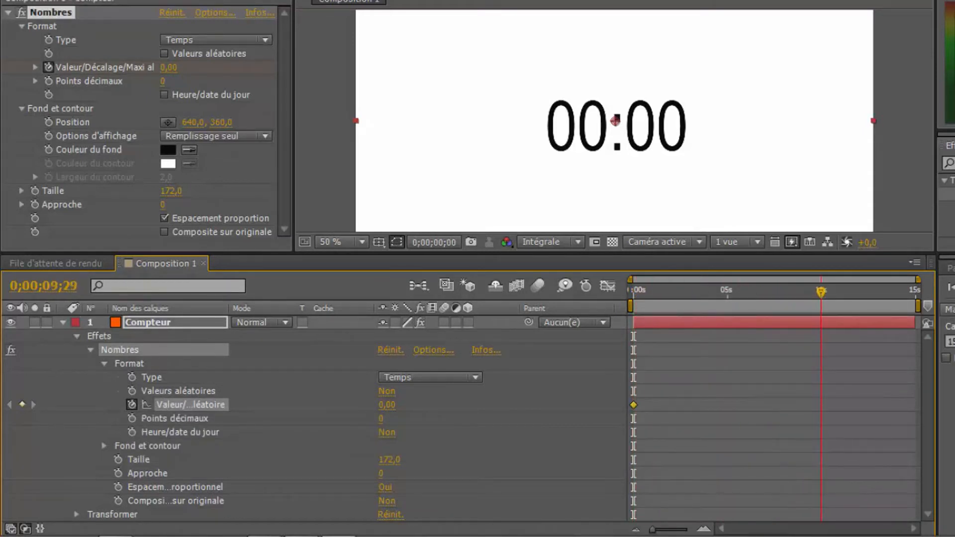
{"action": "key", "text": "Page_Down"}
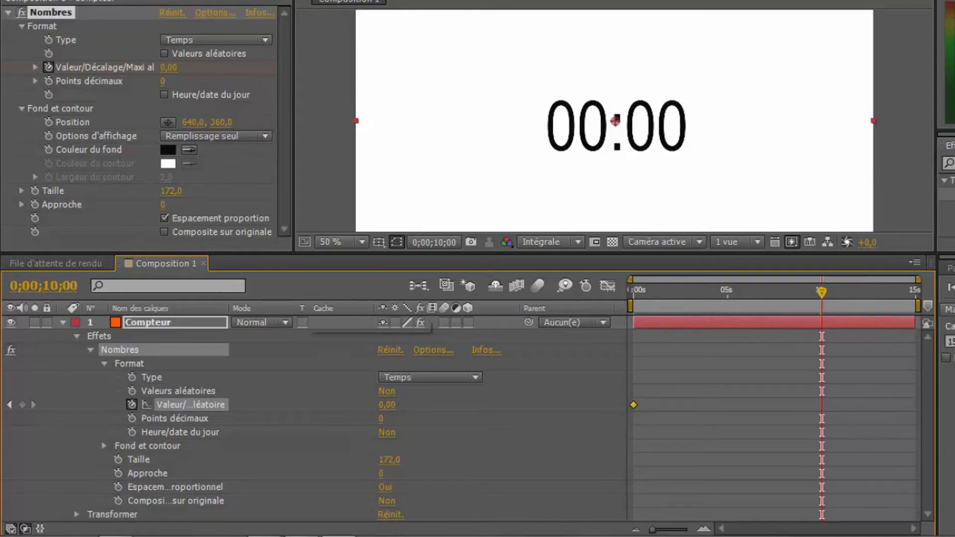
{"action": "left_click", "coordinate": [44, 286]}
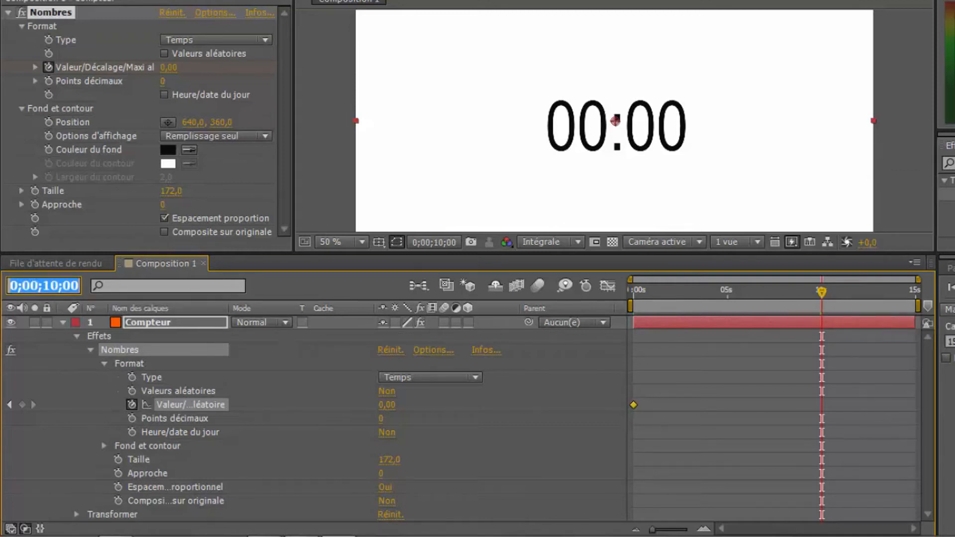
{"action": "key", "text": "Return"}
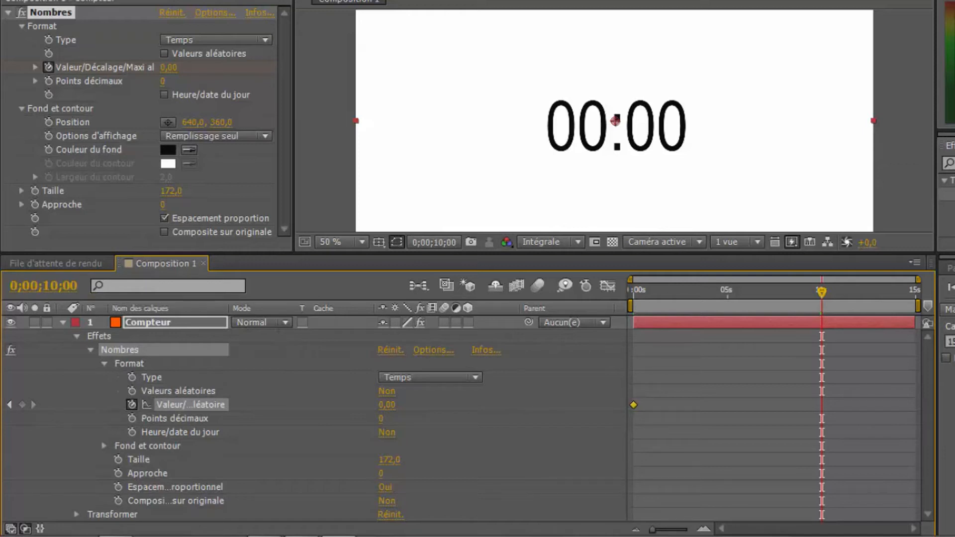
{"action": "left_click", "coordinate": [387, 405]}
{"action": "type", "text": "10"}
{"action": "key", "text": "Return"}
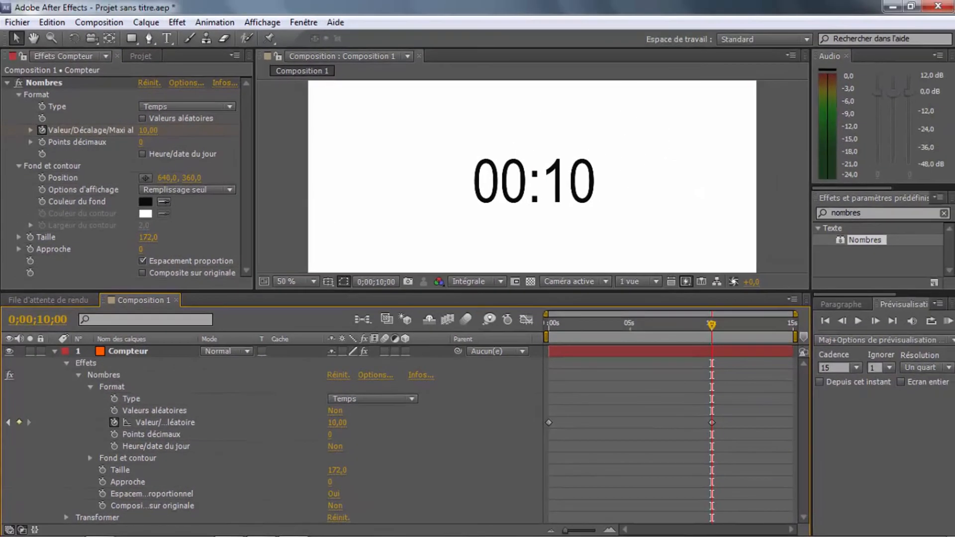
Step: Change the Type of the Nombres effect to Nombre
{"action": "mouse_move", "coordinate": [712, 324]}
{"action": "left_mouse_down"}
{"action": "mouse_move", "coordinate": [625, 324]}
{"action": "mouse_move", "coordinate": [710, 324]}
{"action": "left_mouse_up"}
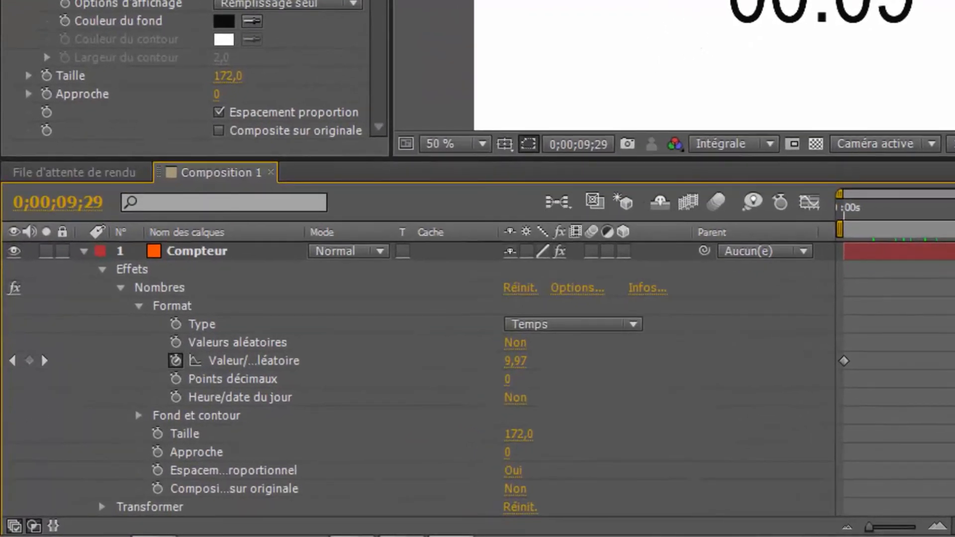
{"action": "left_click", "coordinate": [573, 324]}
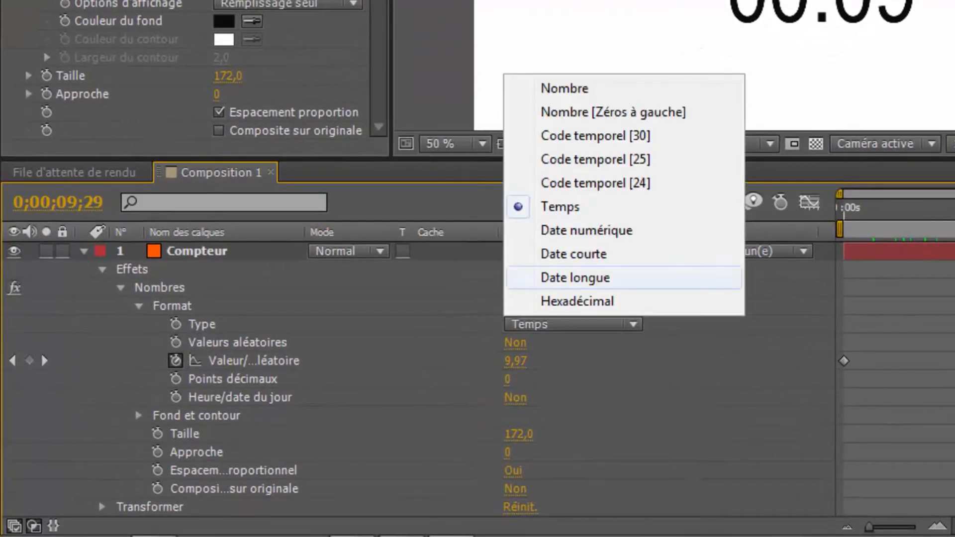
{"action": "left_click", "coordinate": [564, 88]}
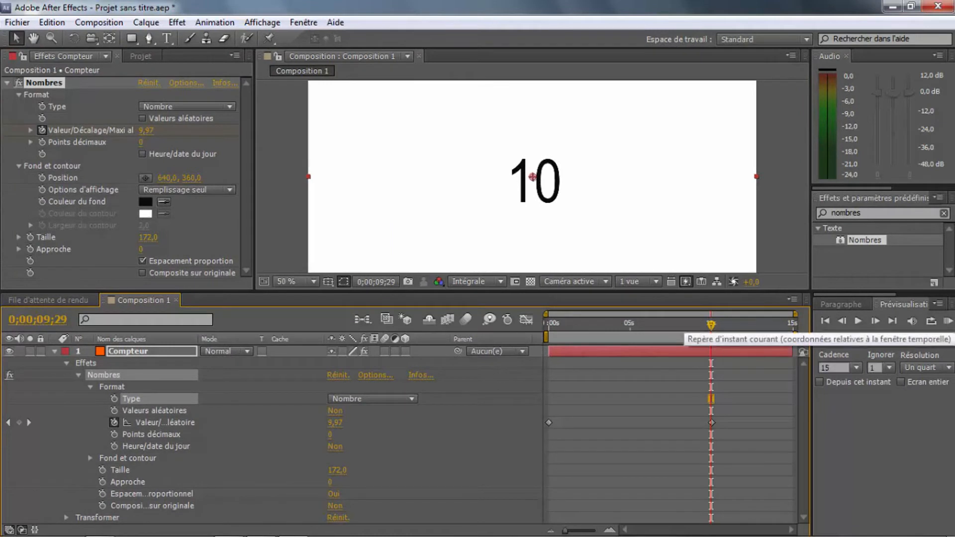
Step: Reverse the counter into a countdown, with value 0 at 0;00;10;00 and 10 at 0;00;00;00, and preview it
{"action": "left_click_drag", "start_coordinate": [710, 325], "coordinate": [712, 325]}
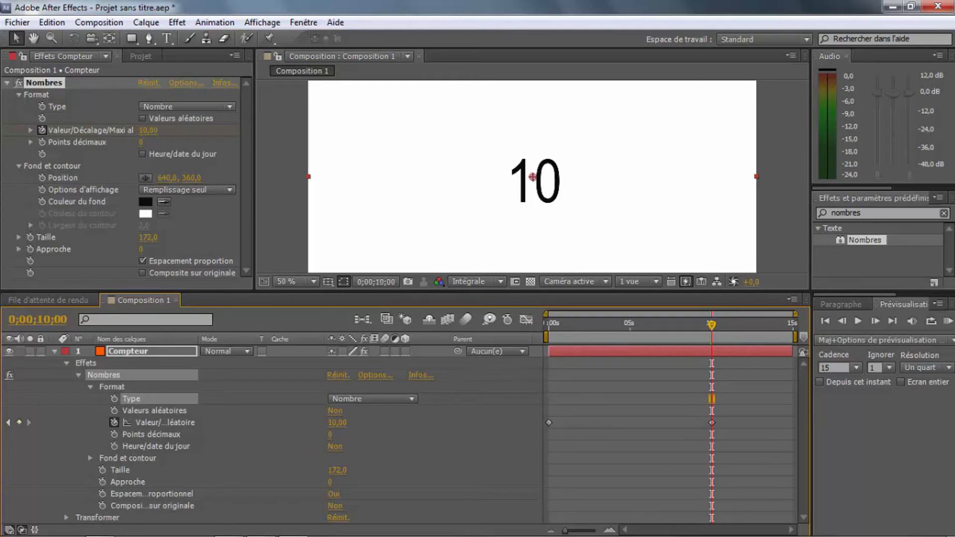
{"action": "left_click", "coordinate": [337, 423]}
{"action": "type", "text": "0"}
{"action": "key", "text": "Return"}
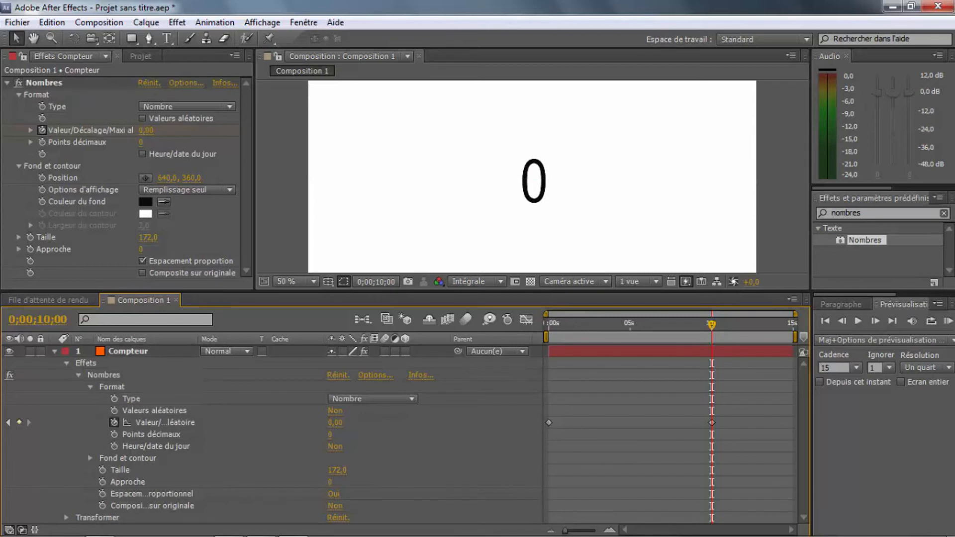
{"action": "left_click_drag", "start_coordinate": [712, 324], "coordinate": [549, 325]}
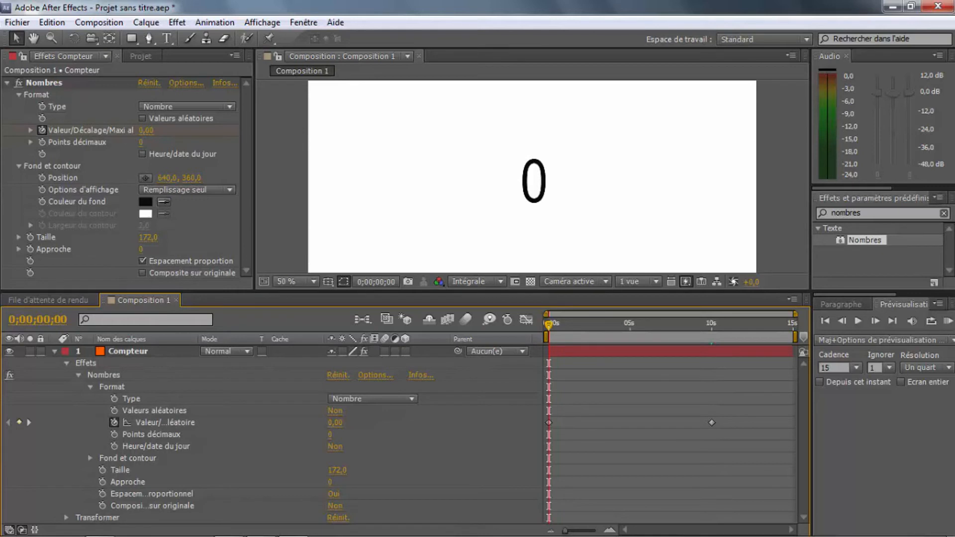
{"action": "left_click", "coordinate": [335, 423]}
{"action": "type", "text": "10"}
{"action": "key", "text": "Return"}
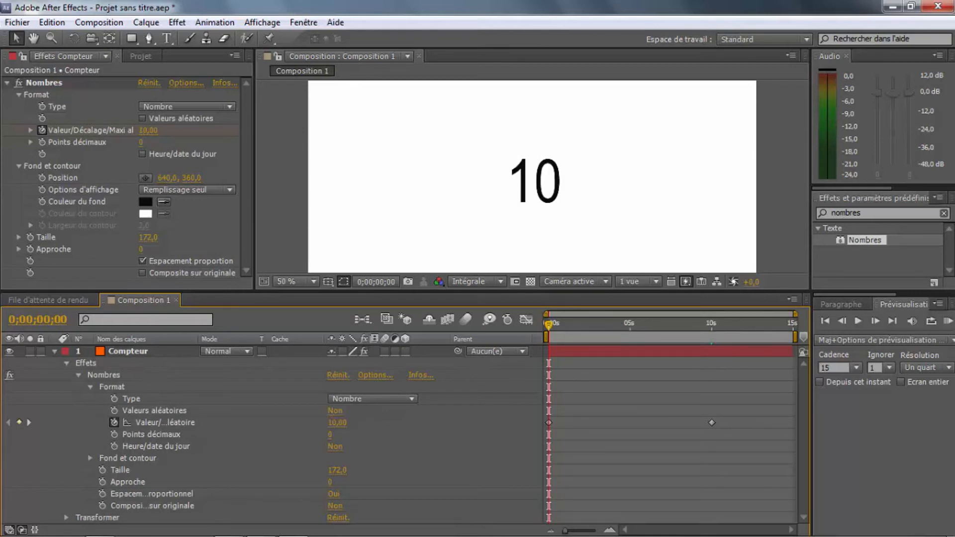
{"action": "key", "text": "space"}
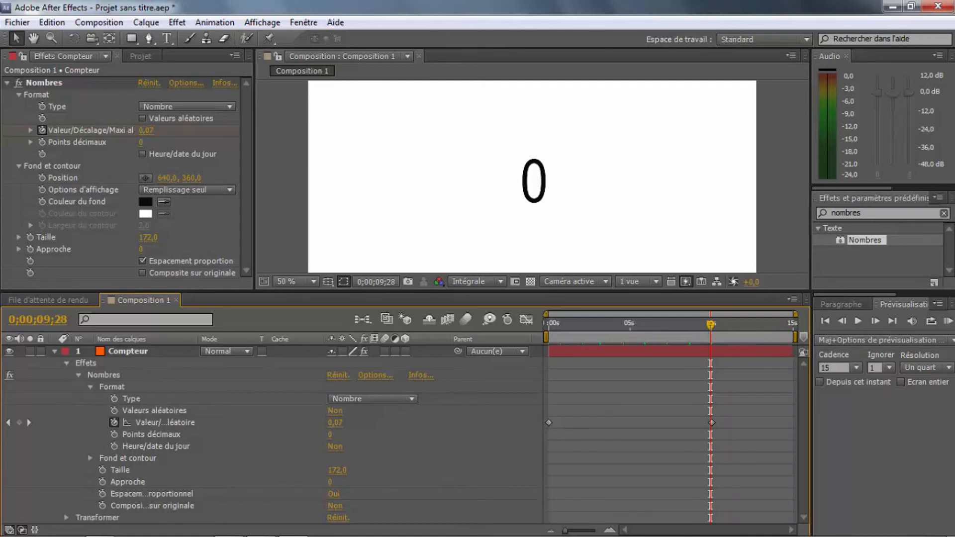
Step: Return the counter's Type to Temps and set the value keyframe at 0;00;10;00 to 10
{"action": "left_click", "coordinate": [373, 399]}
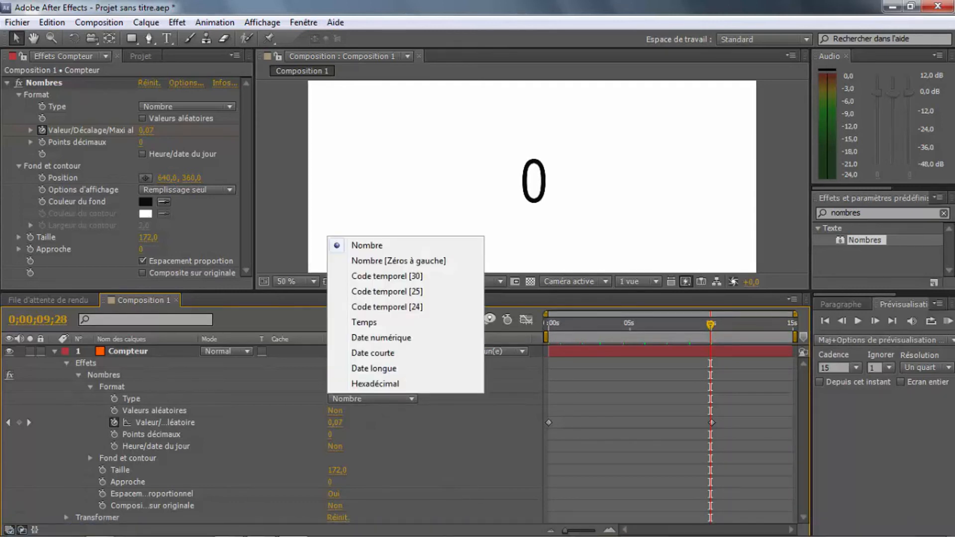
{"action": "left_click", "coordinate": [363, 322]}
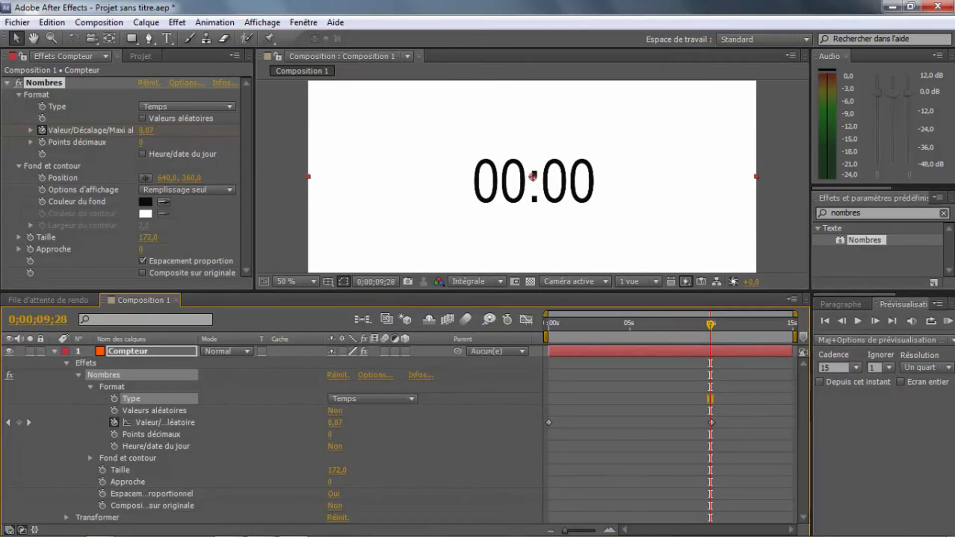
{"action": "left_click_drag", "start_coordinate": [710, 324], "coordinate": [712, 324]}
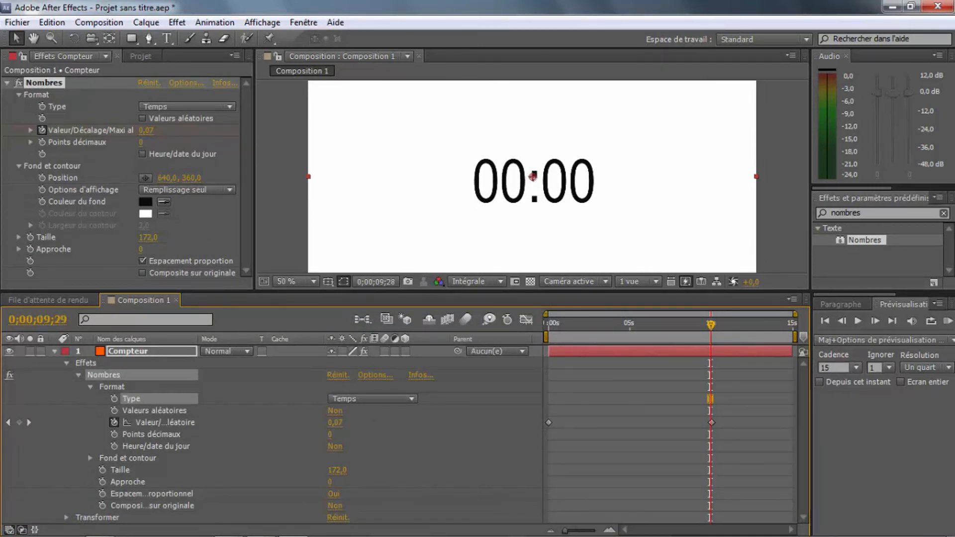
{"action": "left_click", "coordinate": [335, 422]}
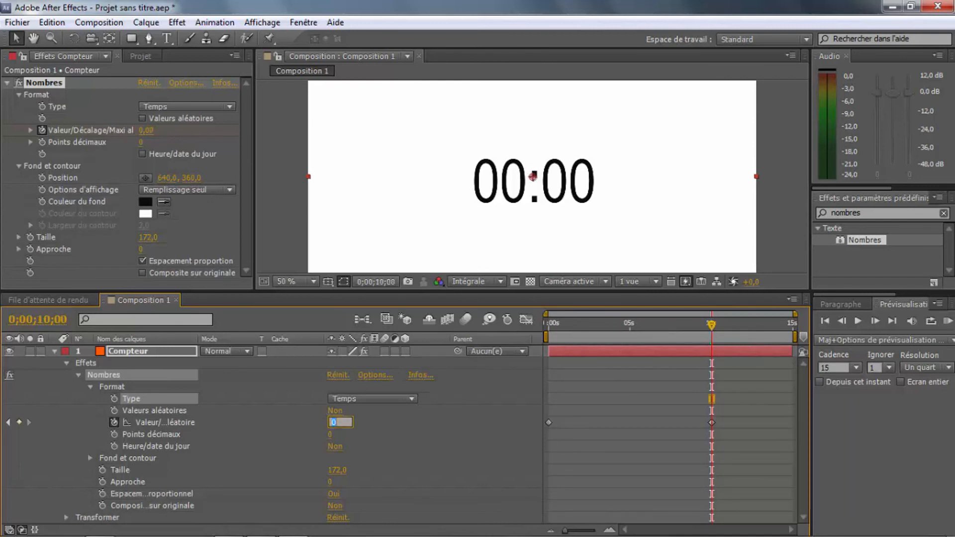
{"action": "type", "text": "10"}
{"action": "left_click", "coordinate": [381, 442]}
Step: Set the counter's value keyframe at 0;00;00;00 to 0
{"action": "left_click_drag", "start_coordinate": [712, 324], "coordinate": [547, 325]}
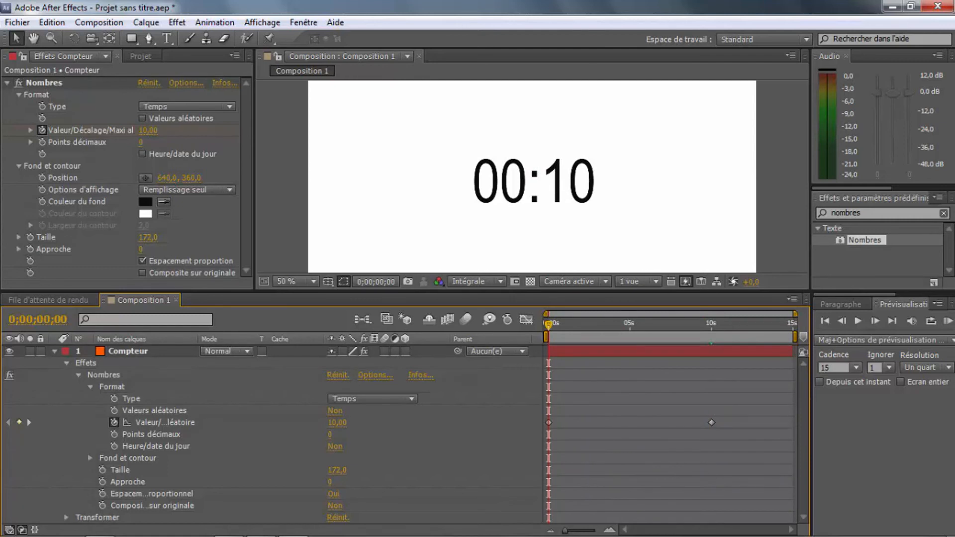
{"action": "left_click", "coordinate": [337, 423]}
{"action": "type", "text": "0"}
{"action": "key", "text": "Return"}
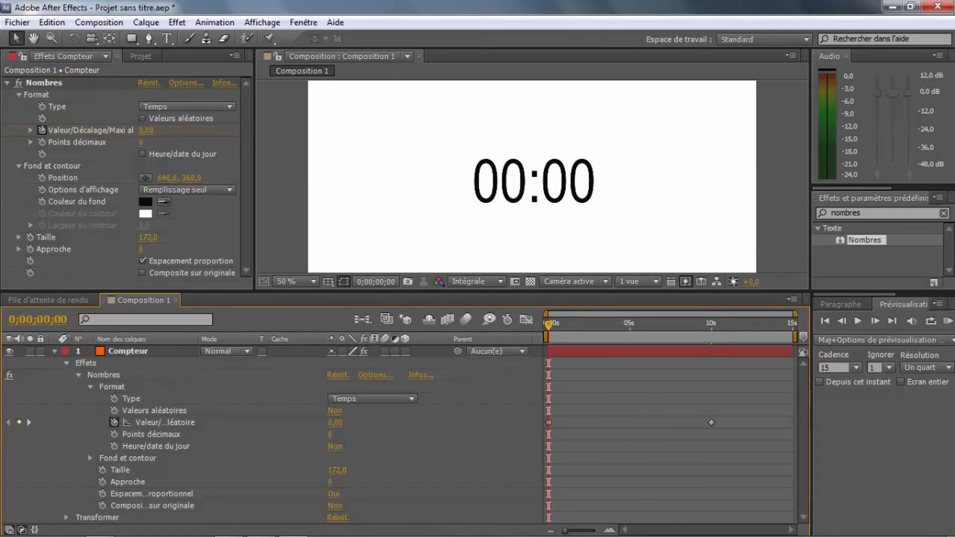
Step: Try a counter value of 100 at 0;00;09;29
{"action": "left_click_drag", "start_coordinate": [548, 324], "coordinate": [711, 324]}
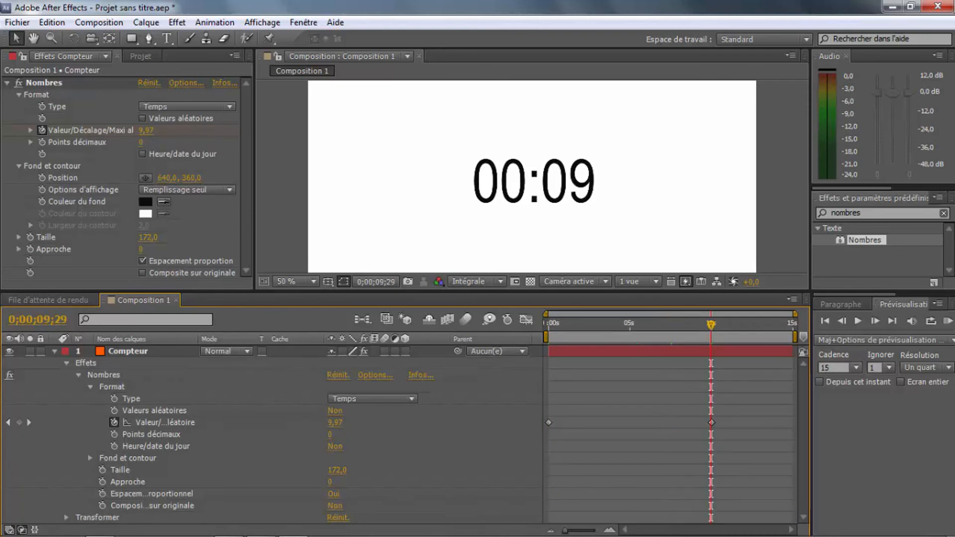
{"action": "left_click", "coordinate": [334, 423]}
{"action": "type", "text": "100"}
{"action": "key", "text": "Return"}
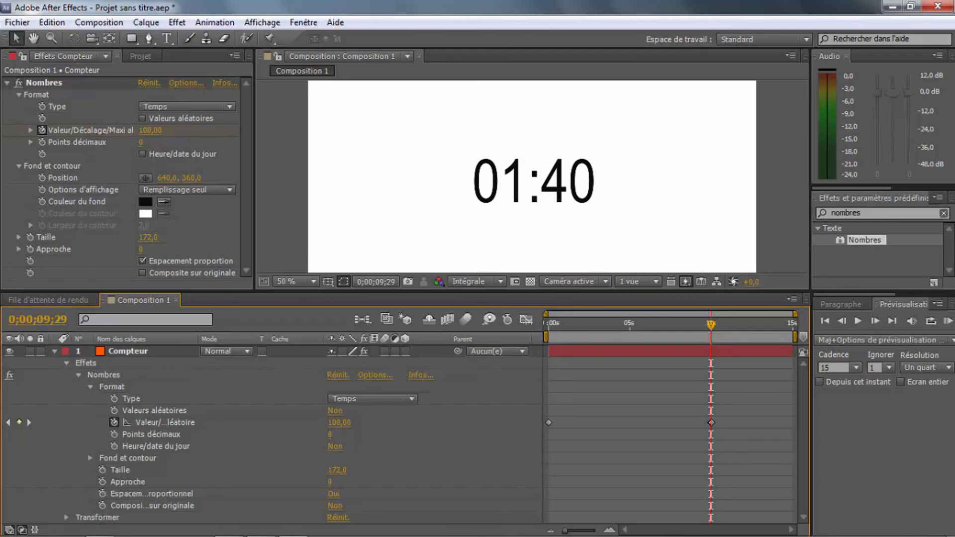
Step: Place the current time at 0;00;10;00 and enlarge the composition viewer so the whole frame fits above the timeline
{"action": "left_click_drag", "start_coordinate": [711, 324], "coordinate": [761, 324]}
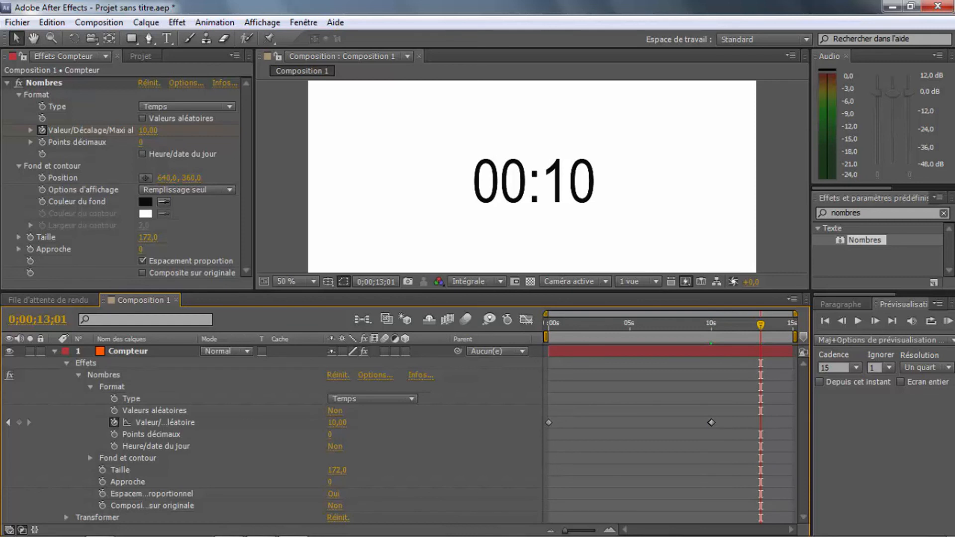
{"action": "key", "text": "End"}
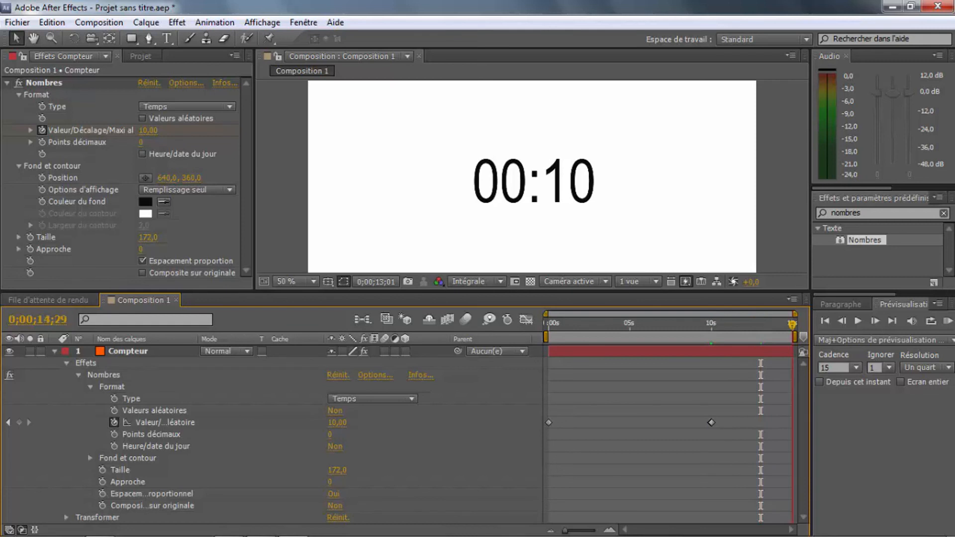
{"action": "left_click", "coordinate": [711, 422]}
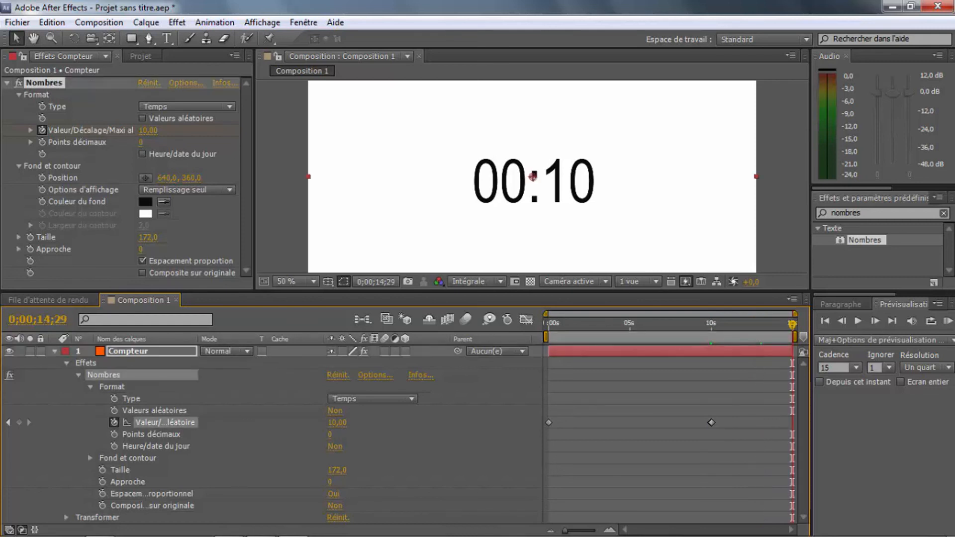
{"action": "left_click_drag", "start_coordinate": [713, 325], "coordinate": [711, 324]}
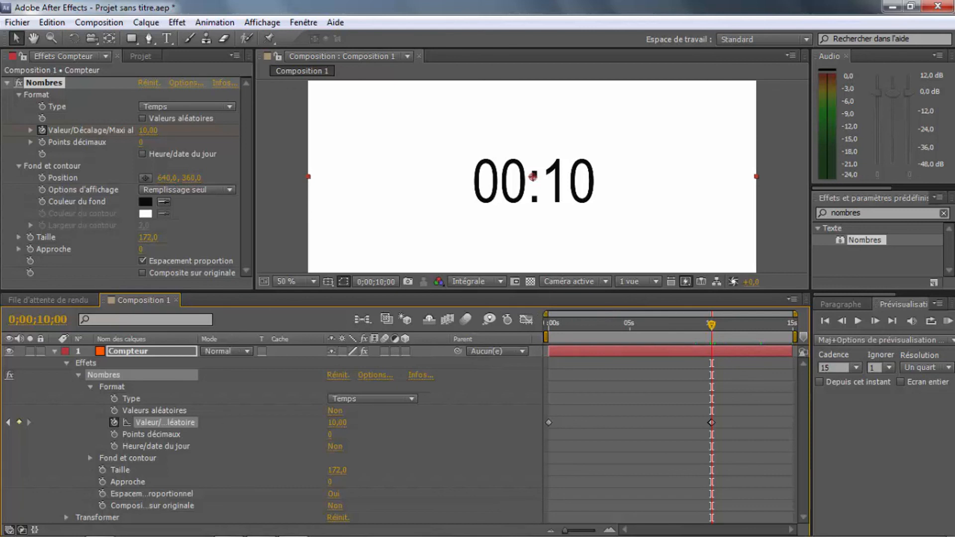
{"action": "left_click_drag", "start_coordinate": [533, 291], "coordinate": [532, 384]}
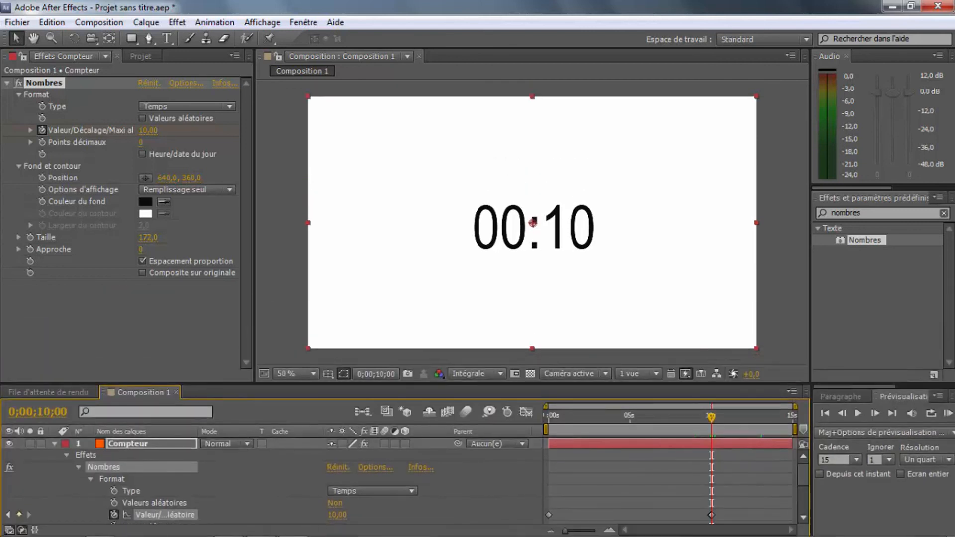